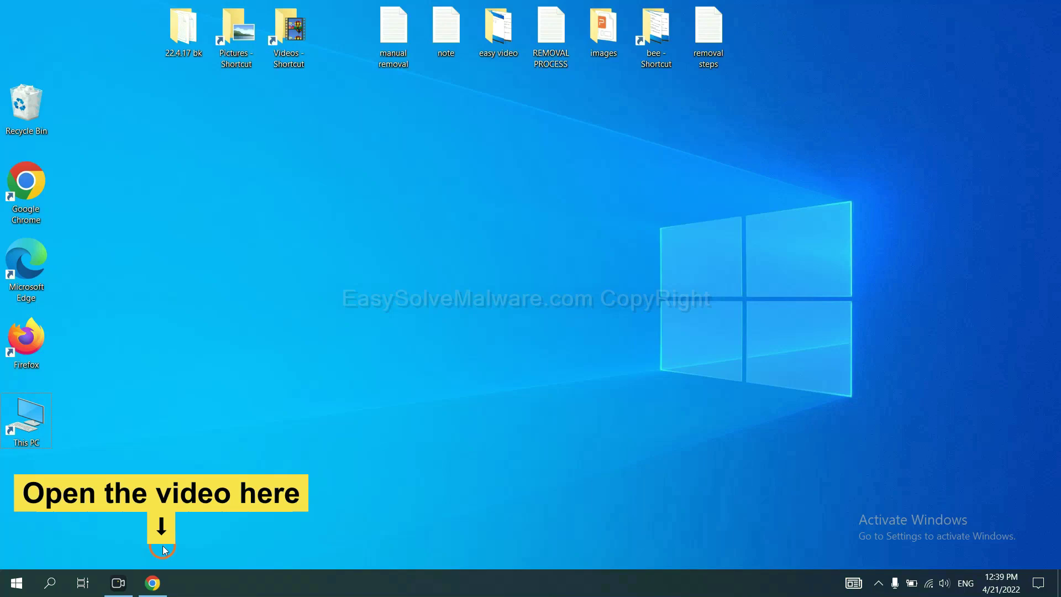
- Download SpyHunter-Installer.exe from the EasySolveMalware guide's 'Download SpyHunter for Windows' link
click(157, 580)
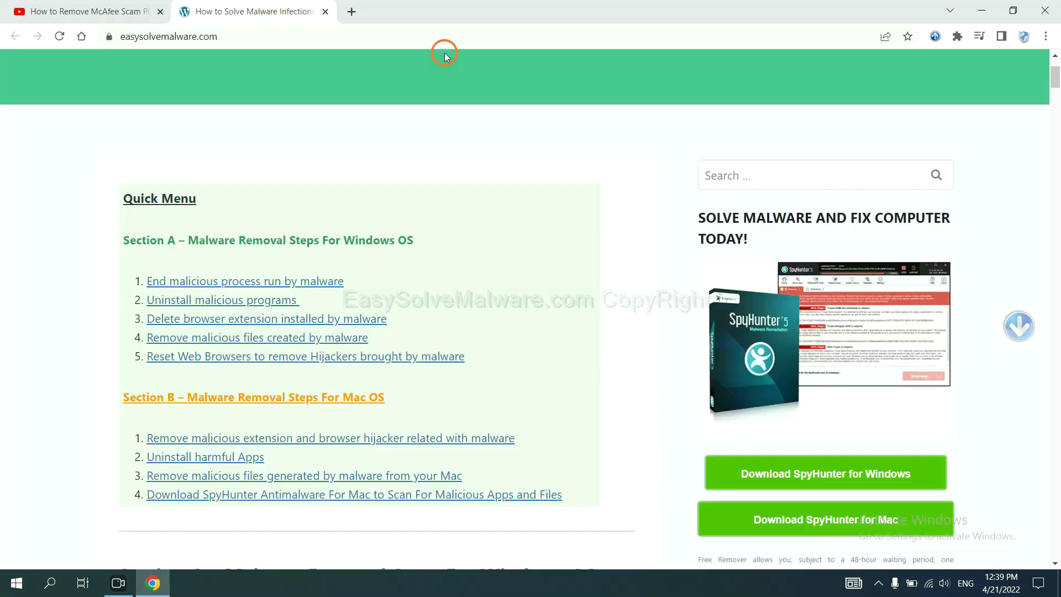
scroll(1053, 283, down, 3)
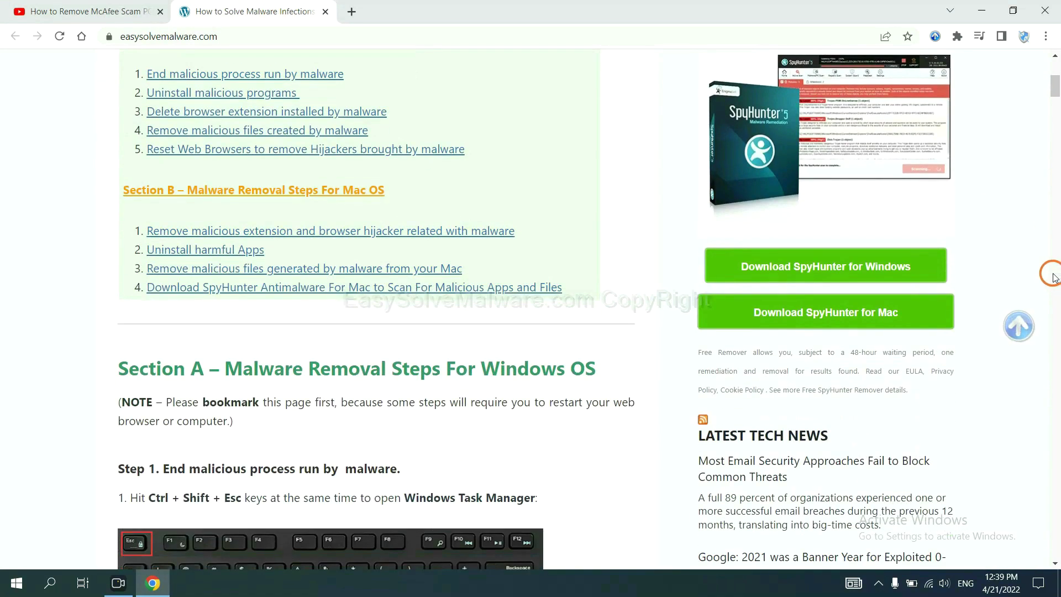
click(901, 265)
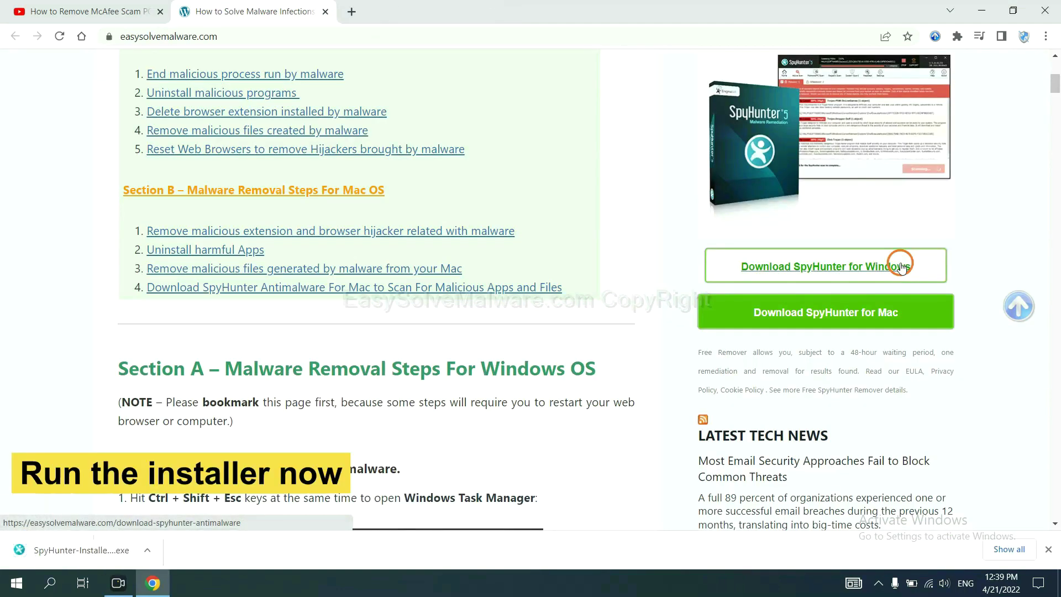
- Run the SpyHunter 5 installer in English, accept the EULA, install and finish to its welcome screen
click(66, 550)
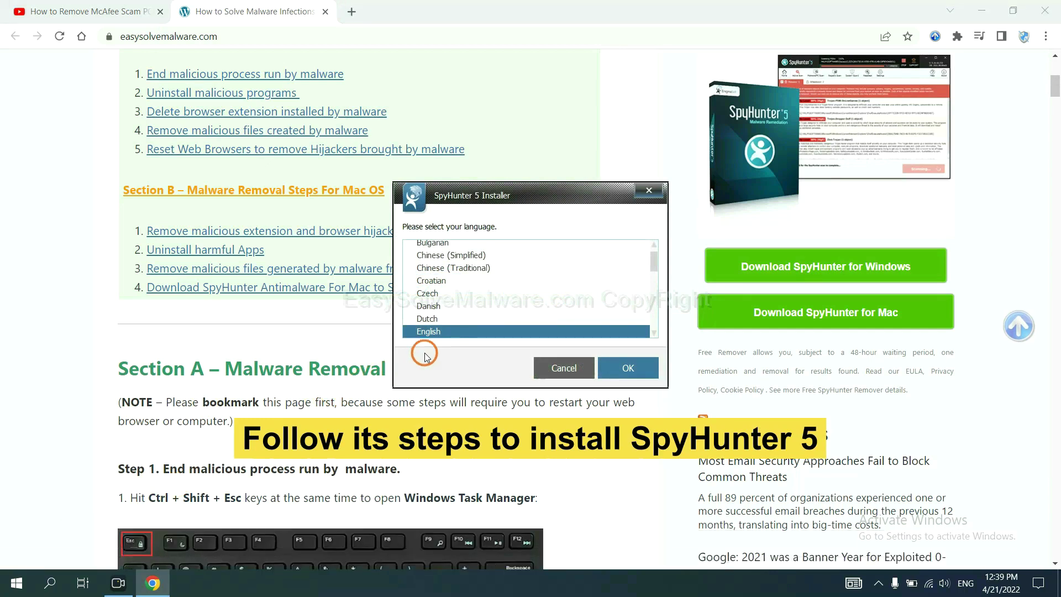
click(613, 367)
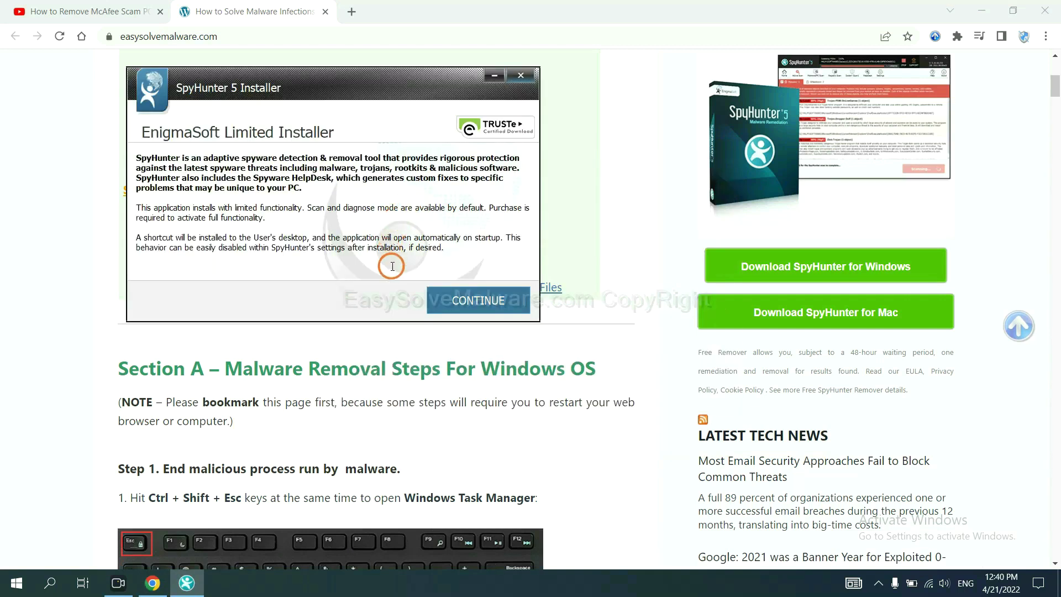
click(452, 300)
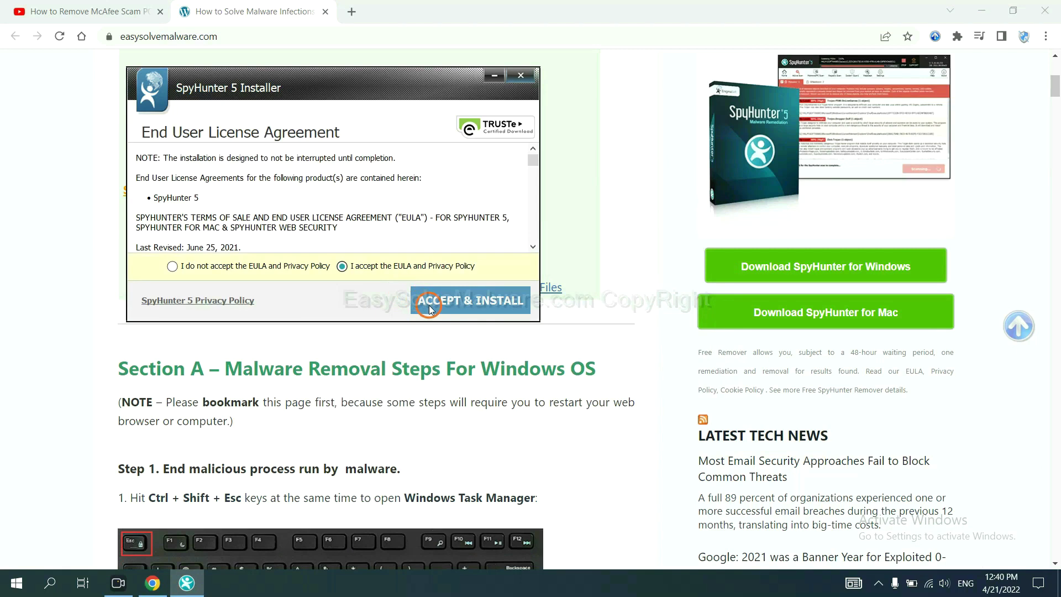
click(429, 309)
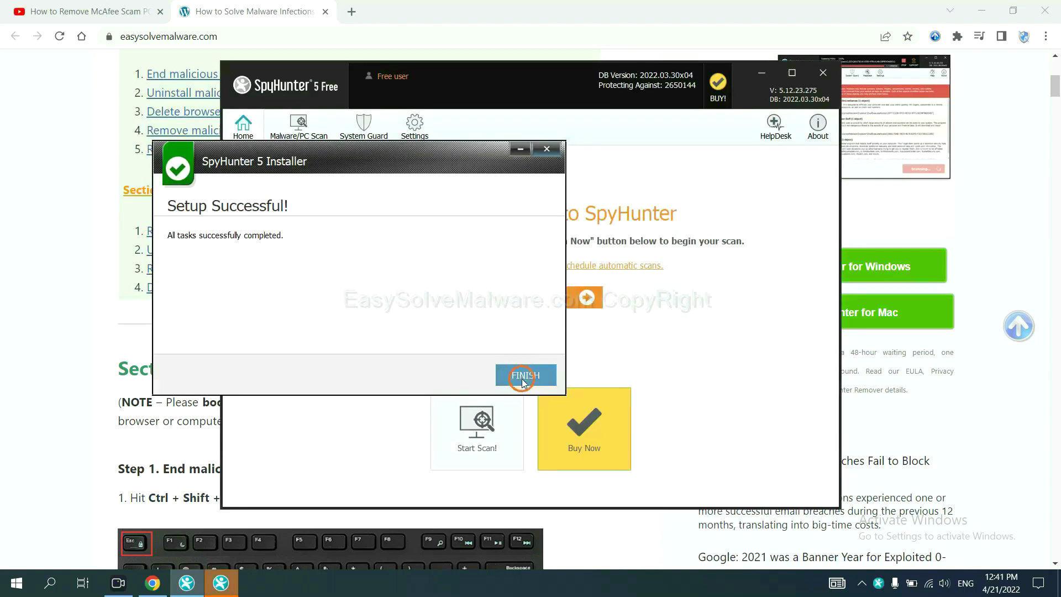
click(527, 375)
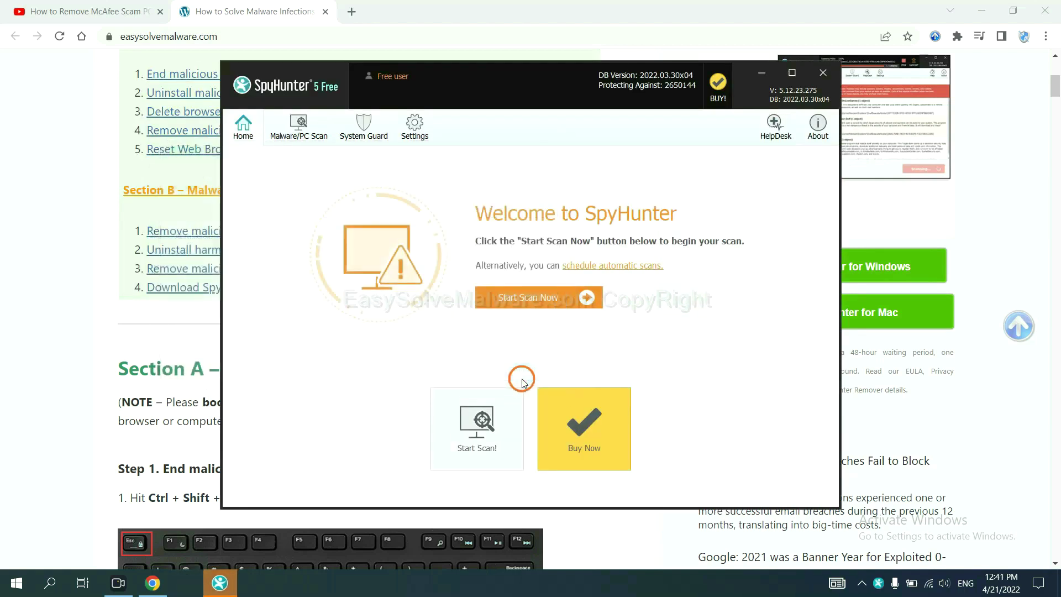
- Run a SpyHunter malware scan and continue past the unknown object remove360.bat review
click(522, 300)
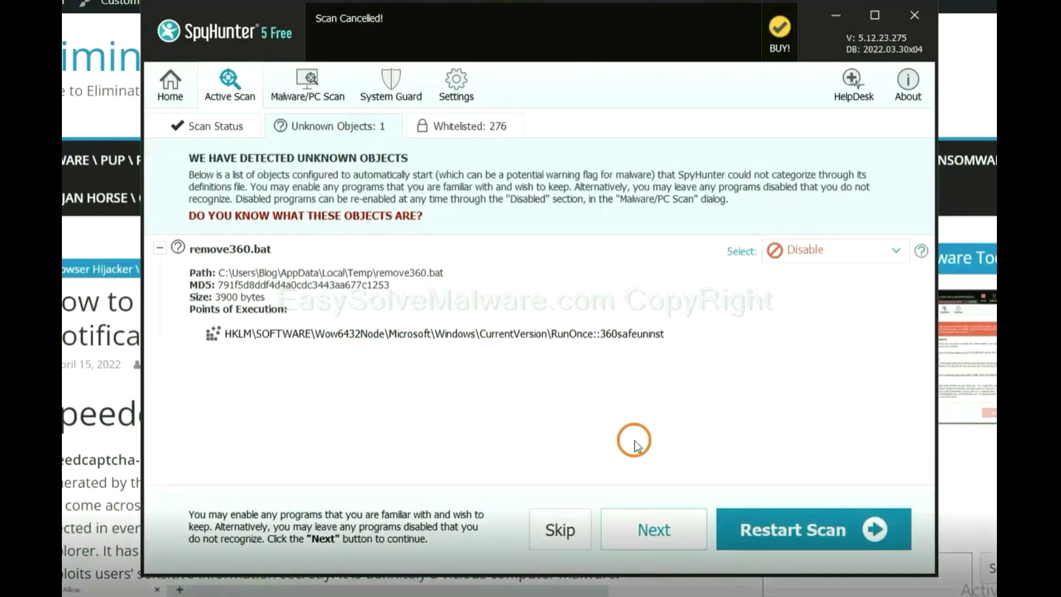
click(652, 530)
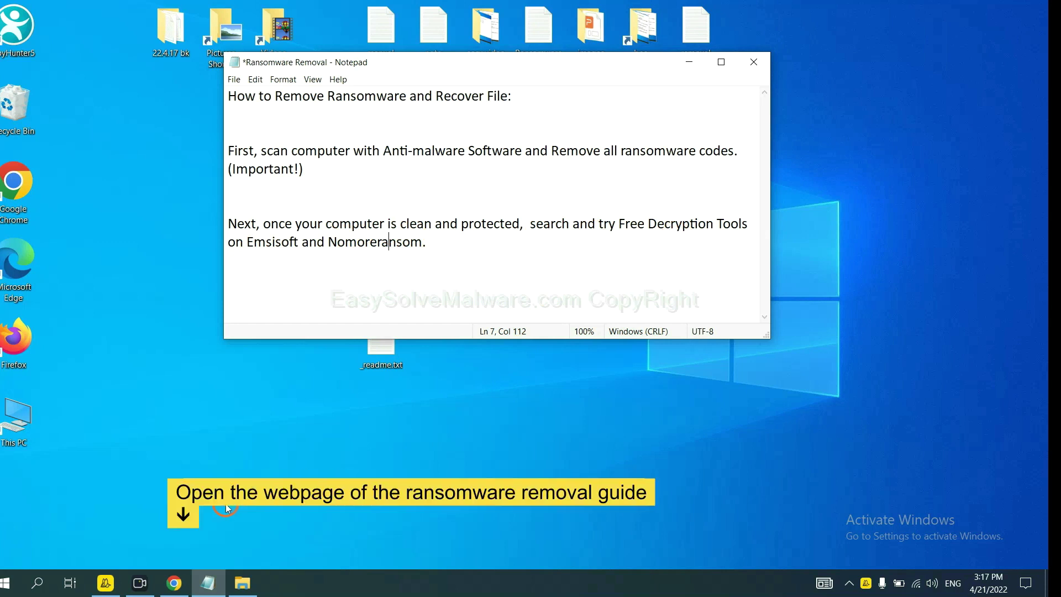
- Return to the jhdd ransomware guide and reach Step 4 with its Emsisoft and No More Ransom links
click(171, 583)
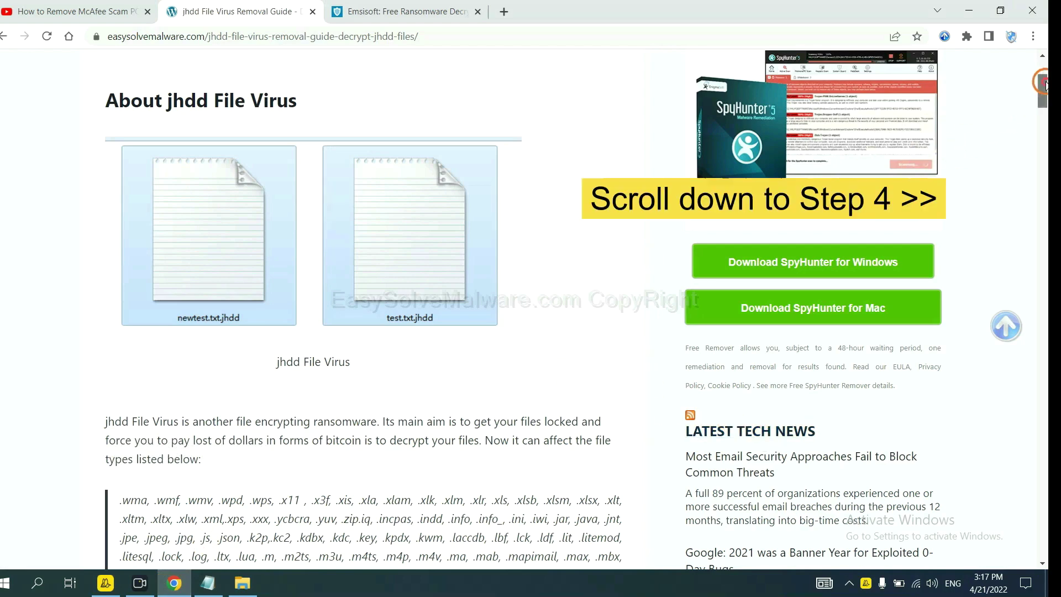
mouse_move(1041, 91)
mouse_down()
mouse_move(1034, 504)
mouse_move(1033, 475)
mouse_up()
click(309, 73)
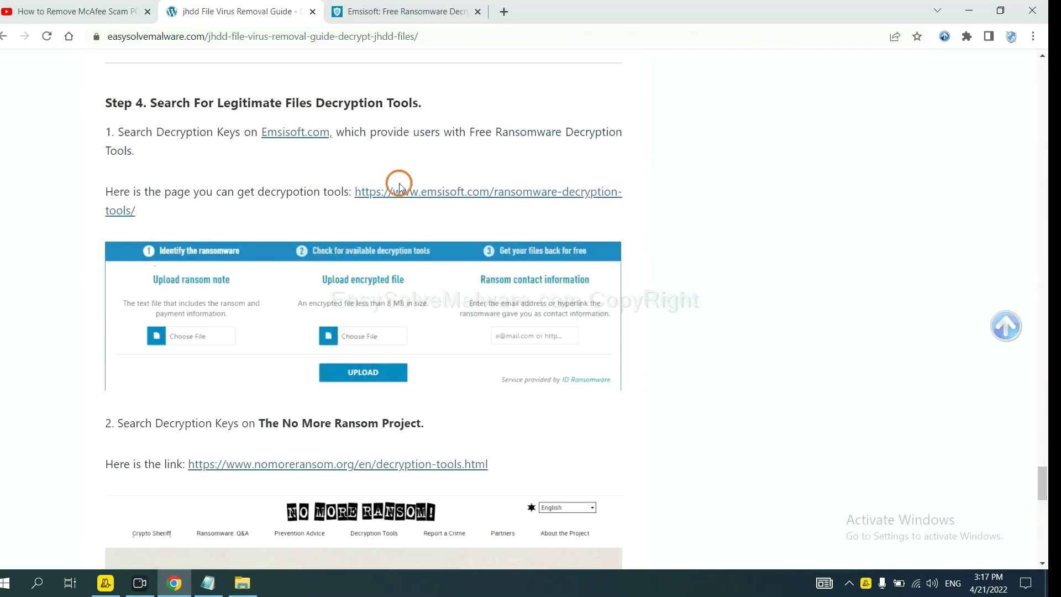
scroll(352, 135, down, 2)
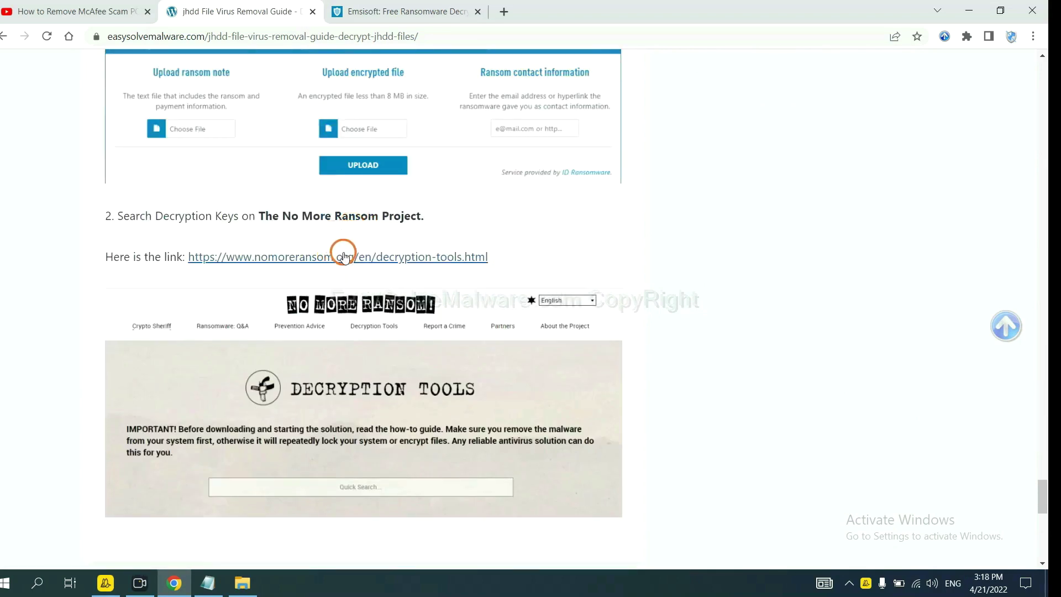
scroll(458, 258, up, 1)
scroll(459, 257, up, 2)
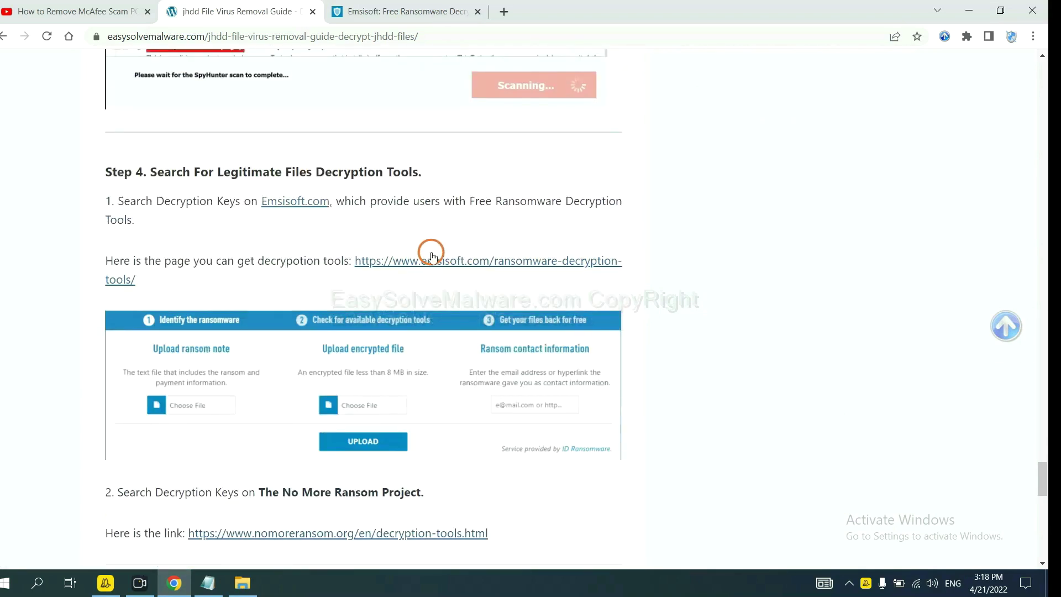
- Open Emsisoft's Free Ransomware Decryption Tools page from the guide link, reaching its identification panel
click(436, 264)
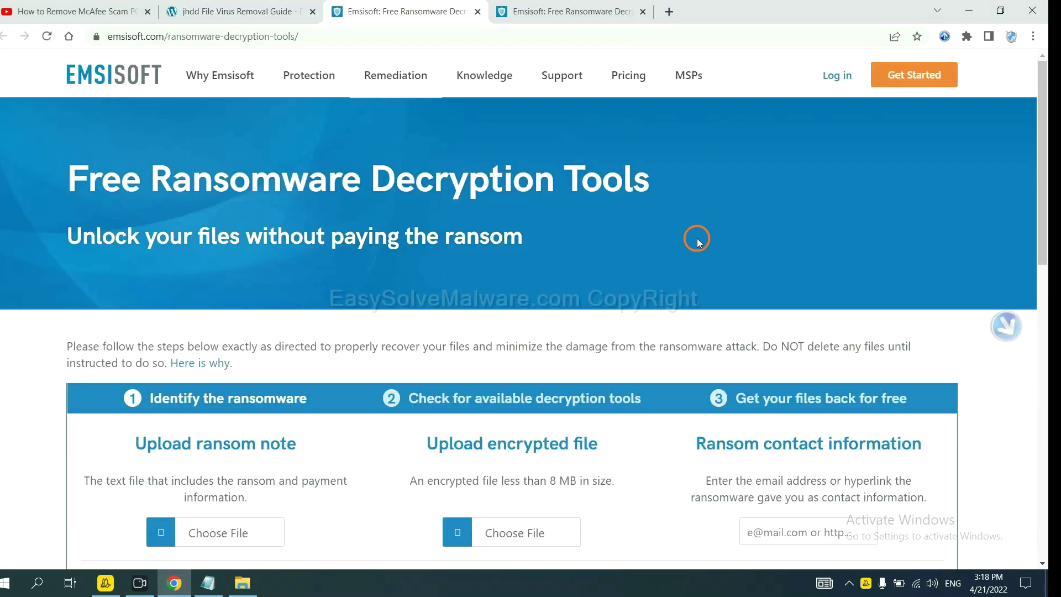
scroll(688, 232, down, 2)
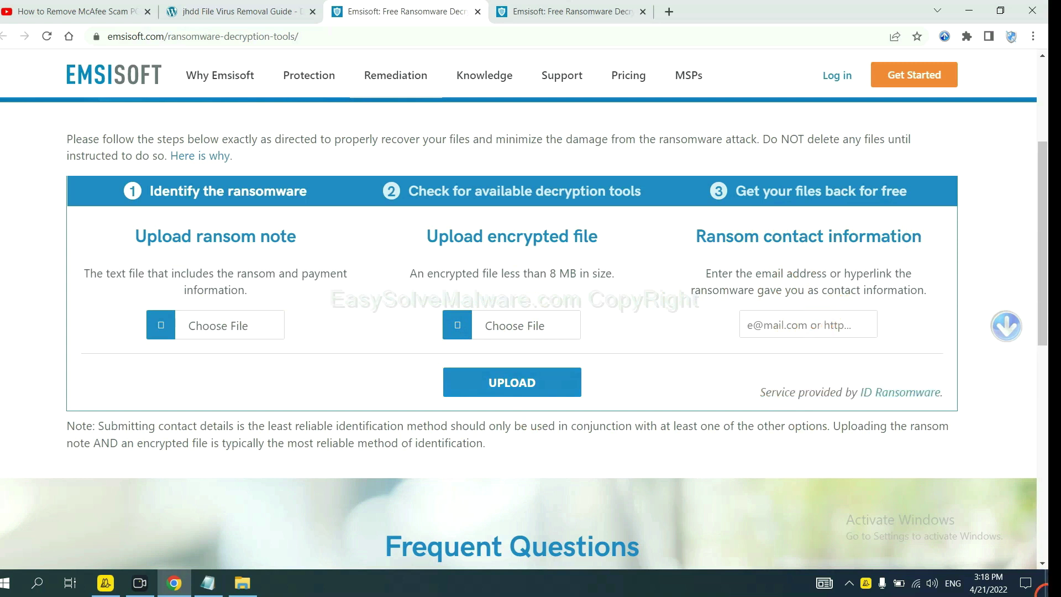
- Open the _readme.txt ransom note from the desktop and select its first contact e-mail address
key(super+d)
double_click(385, 340)
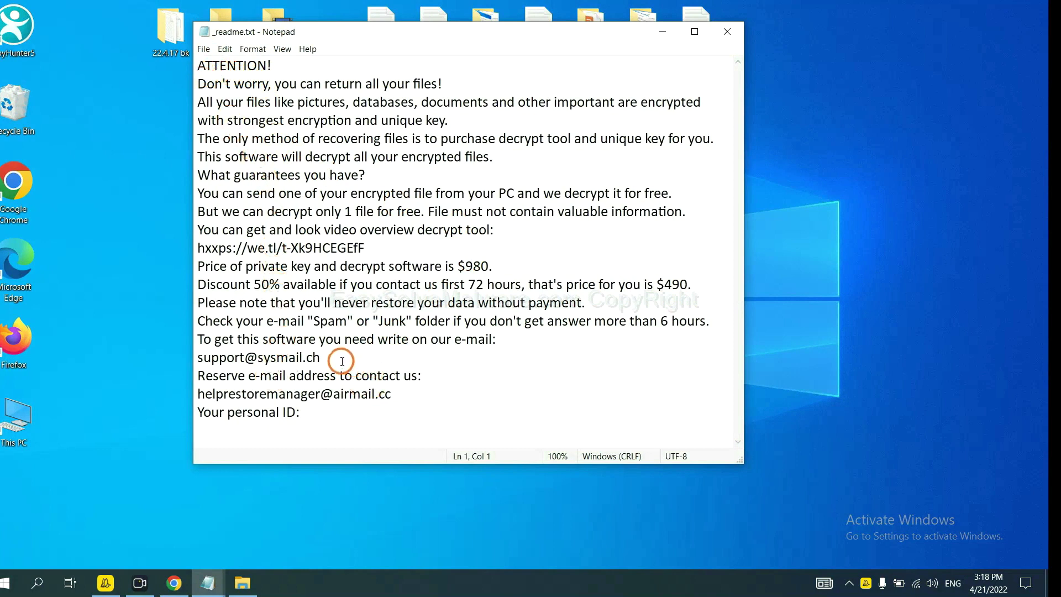
drag(340, 359, 170, 352)
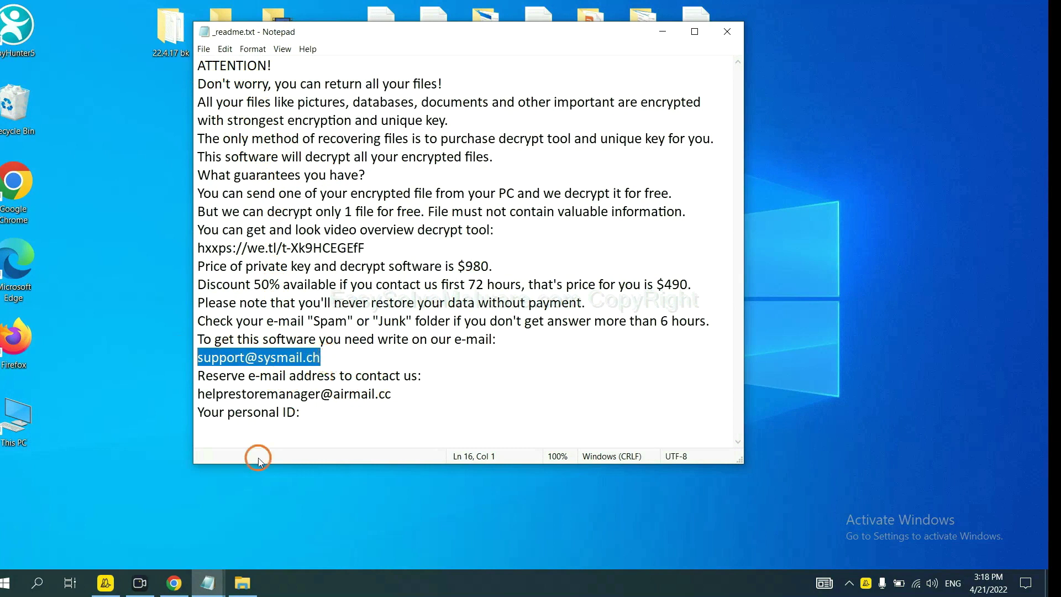
- Paste the ransom note's contact email into Emsisoft's identification field and submit it, getting STOP (Djvu)
click(174, 583)
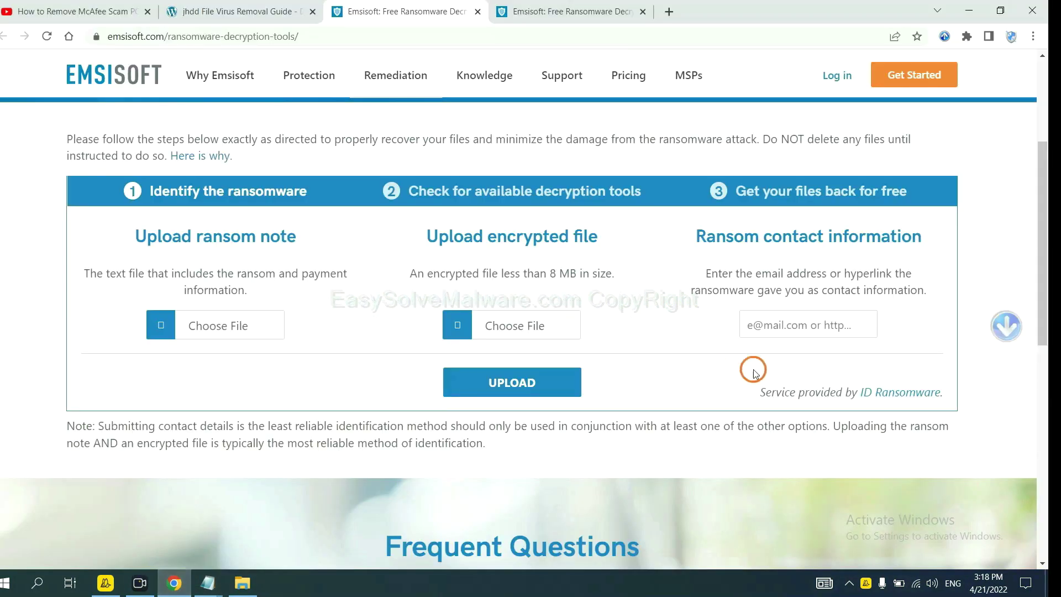
click(805, 326)
key(ctrl+v)
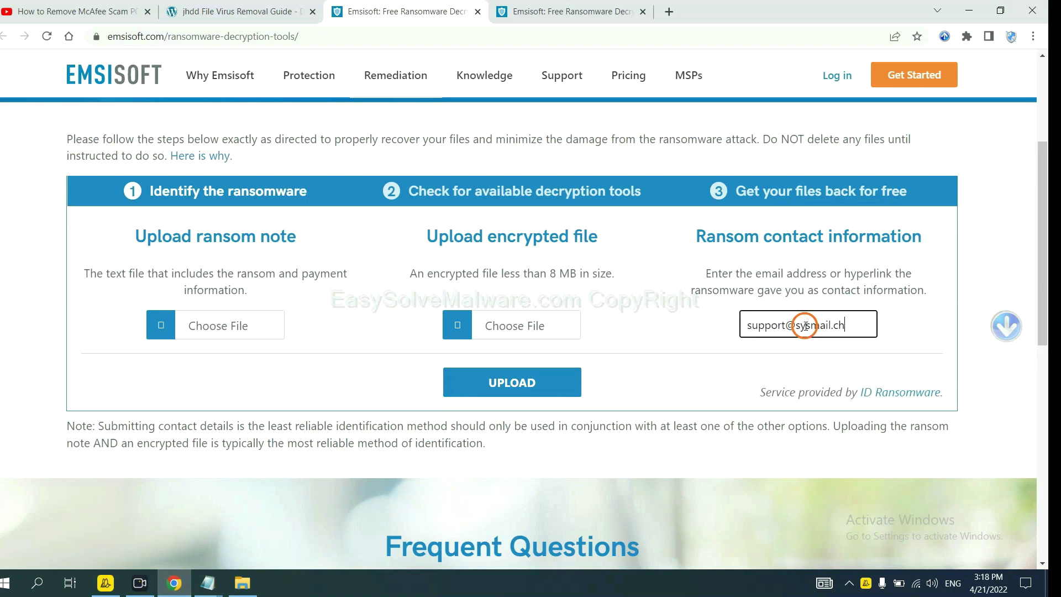
click(554, 380)
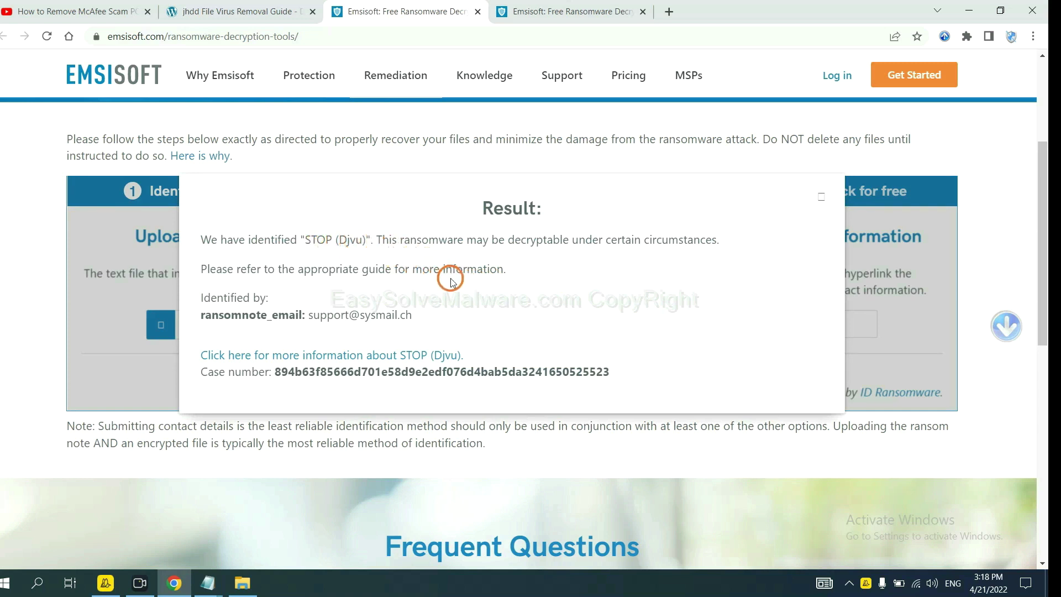
- Read Emsisoft's STOP (Djvu) information article and open the Emsisoft Decryptor for STOP Djvu page
click(341, 356)
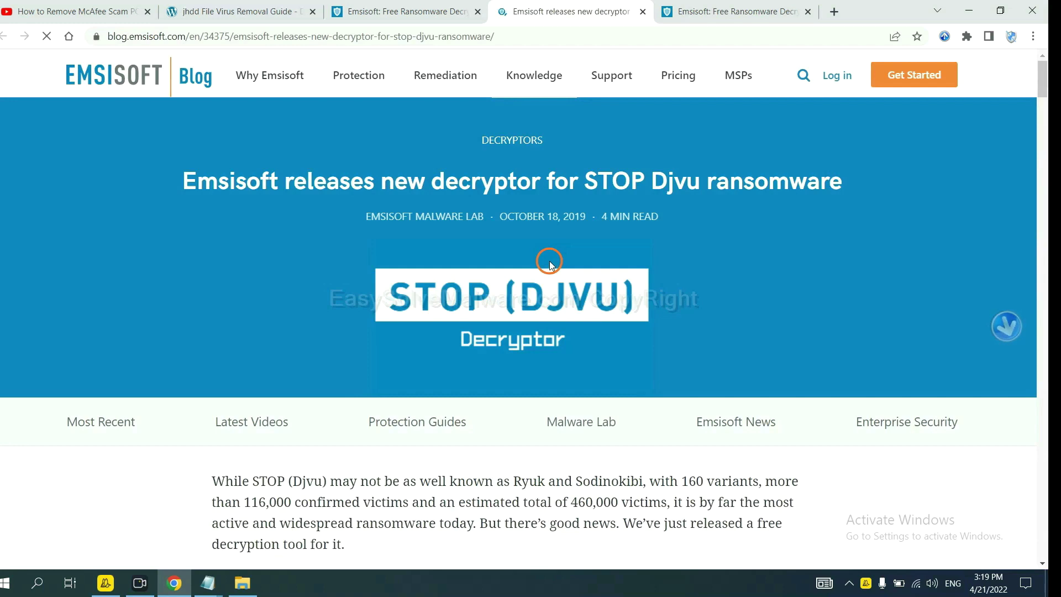
scroll(555, 249, down, 3)
scroll(527, 233, down, 5)
scroll(527, 232, down, 3)
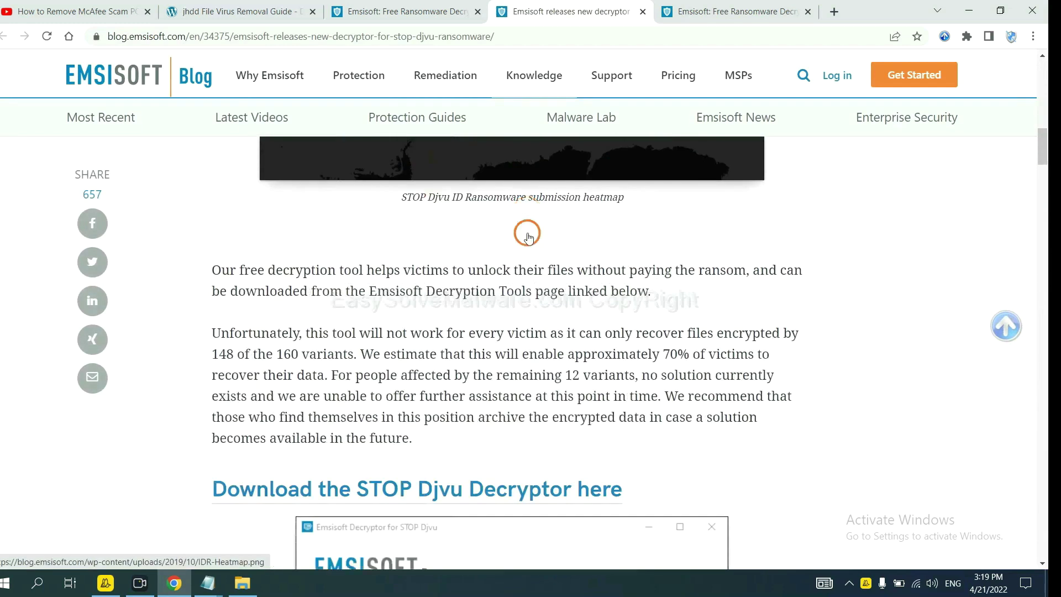
scroll(525, 233, down, 1)
scroll(526, 233, down, 3)
scroll(526, 232, down, 4)
scroll(526, 234, down, 1)
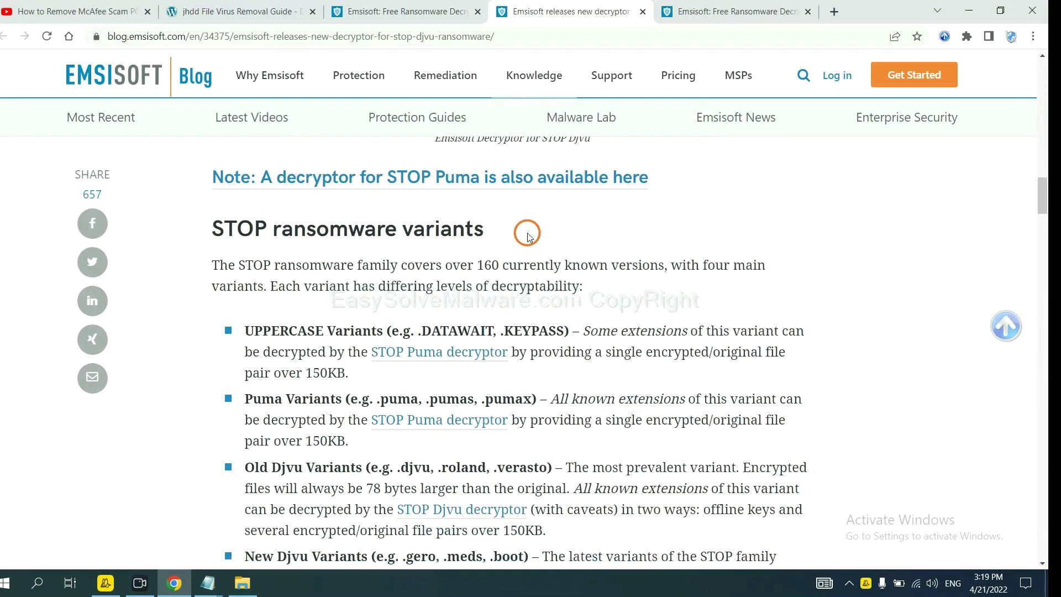
scroll(527, 235, down, 2)
scroll(525, 233, up, 2)
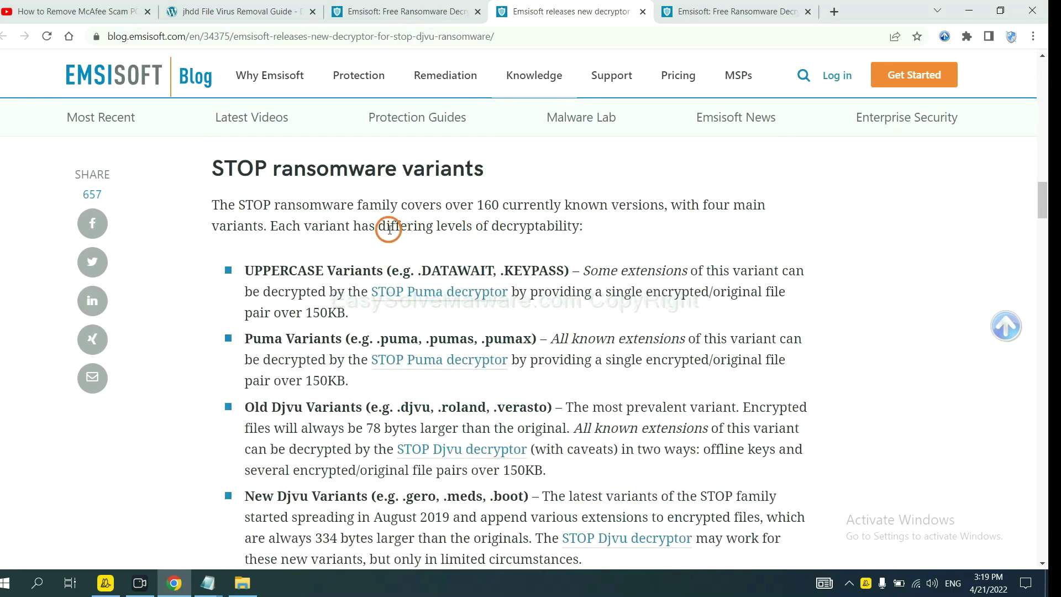
scroll(369, 249, down, 1)
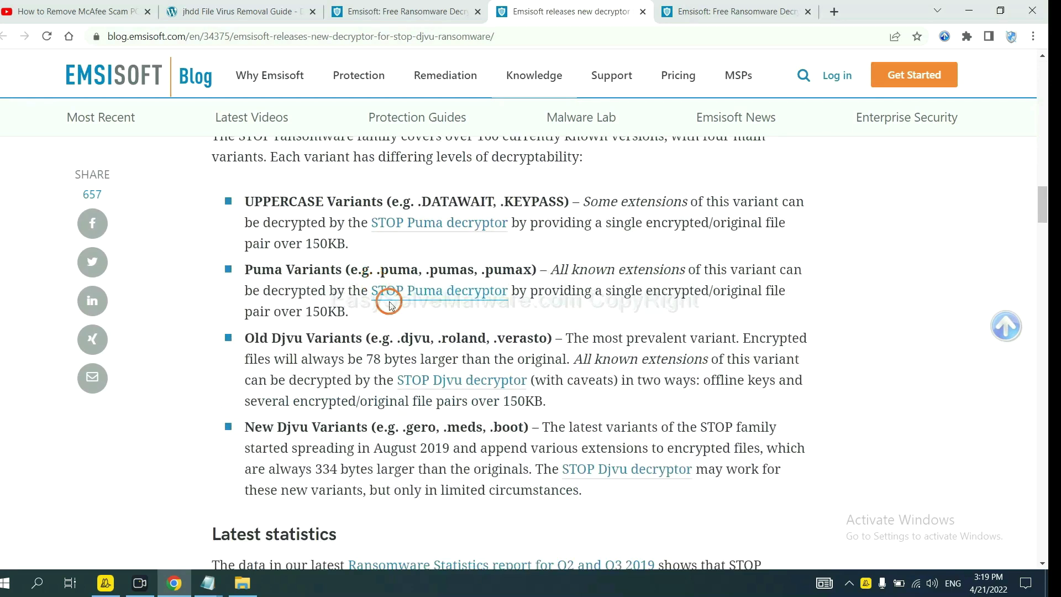
scroll(388, 303, down, 2)
scroll(369, 269, down, 1)
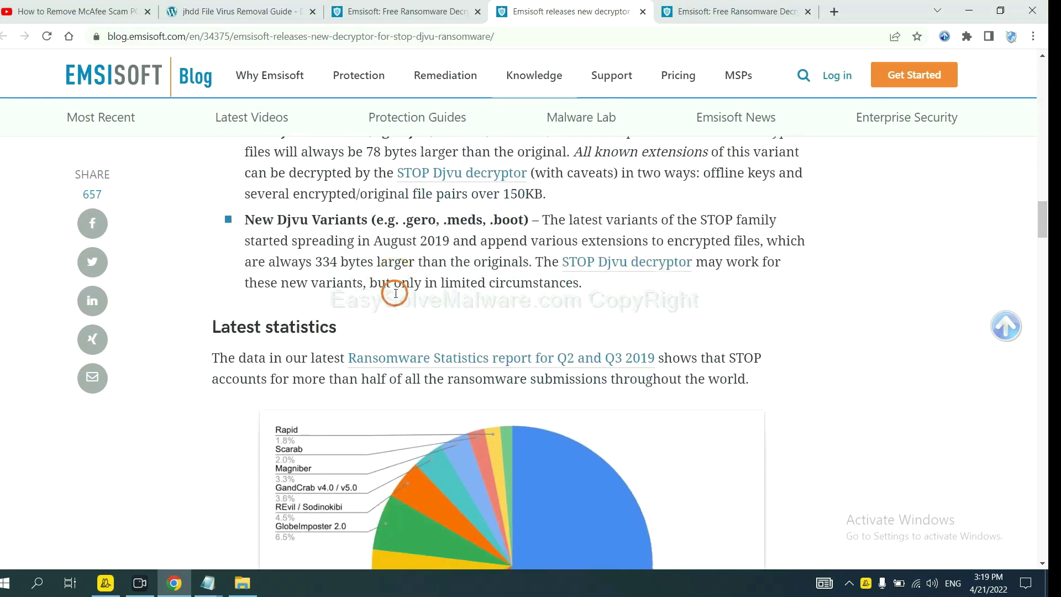
click(608, 263)
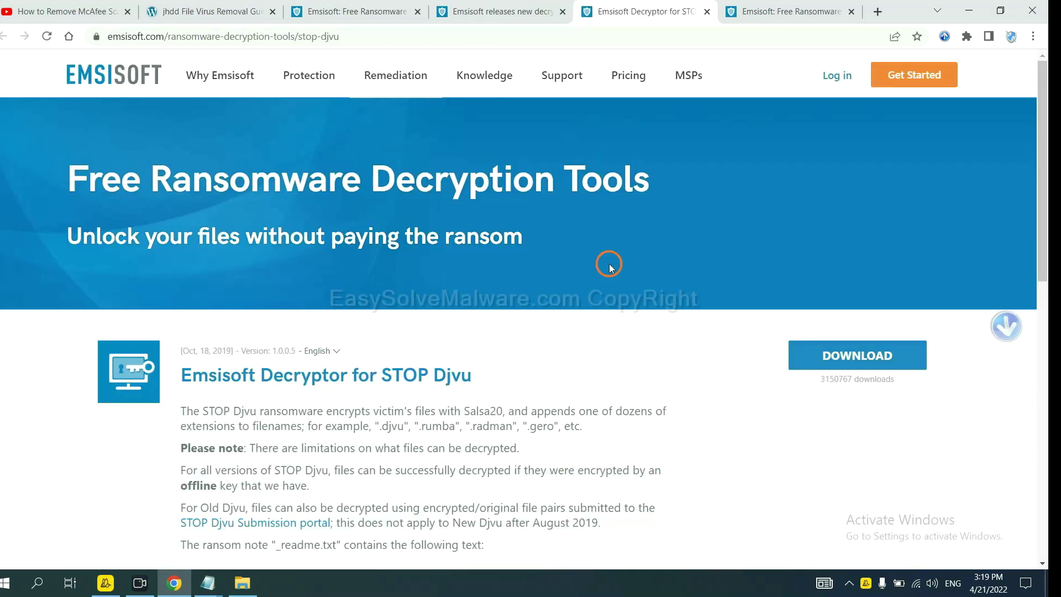
scroll(609, 265, down, 2)
scroll(609, 265, down, 1)
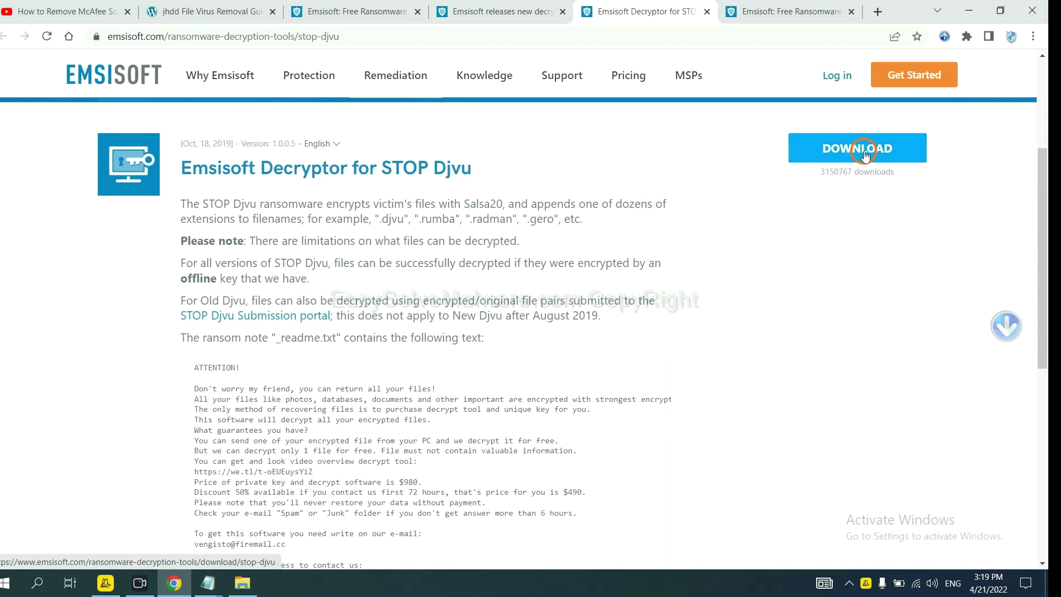
- From the guide, open No More Ransom's decryption tools and expand the djvu Ransom decryptor details
click(178, 10)
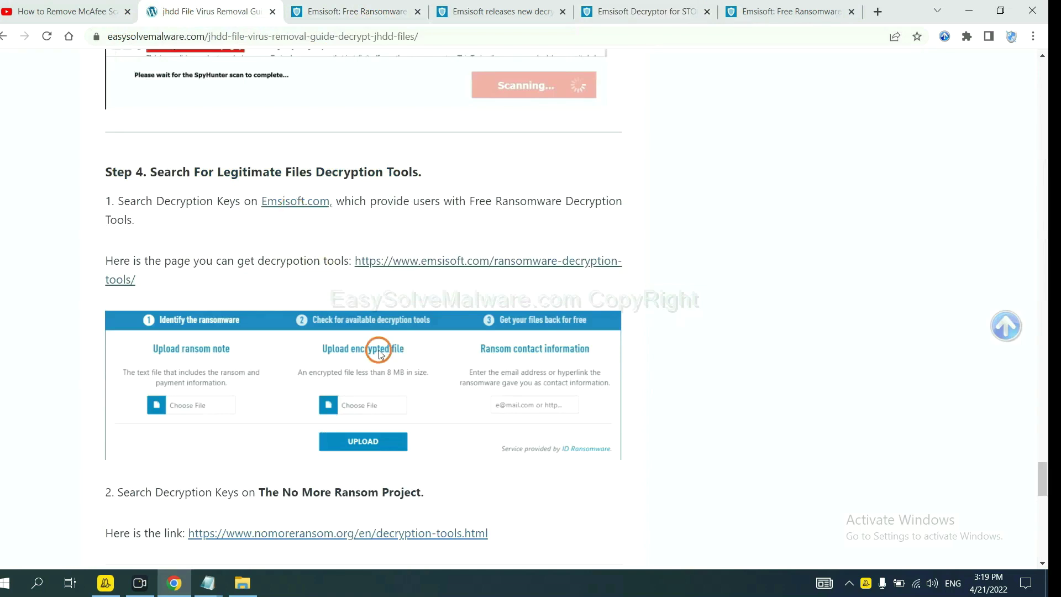
scroll(379, 353, down, 3)
scroll(375, 331, down, 1)
click(386, 190)
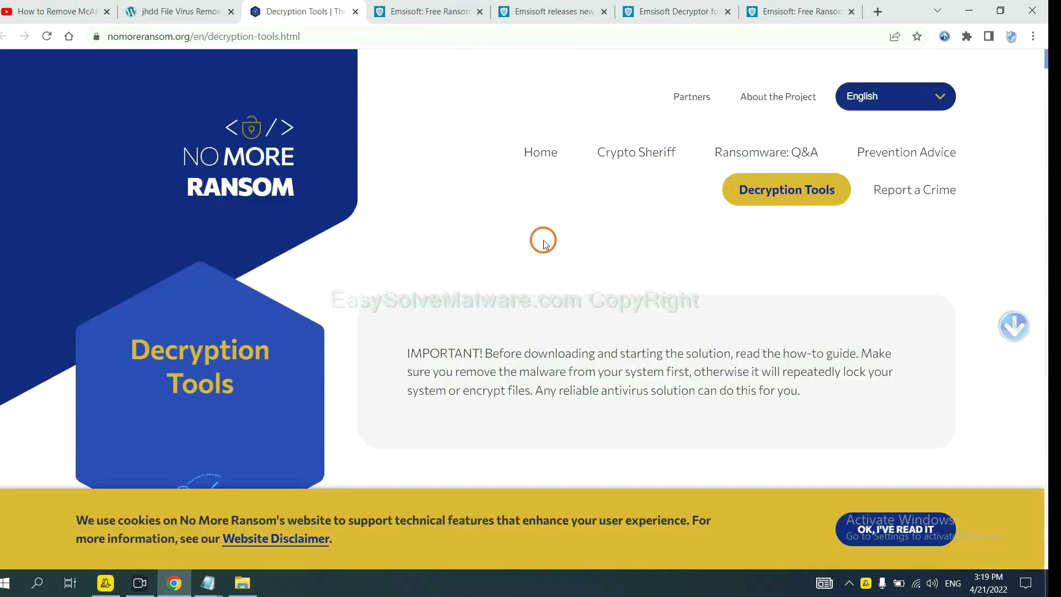
scroll(543, 242, down, 1)
scroll(543, 243, down, 2)
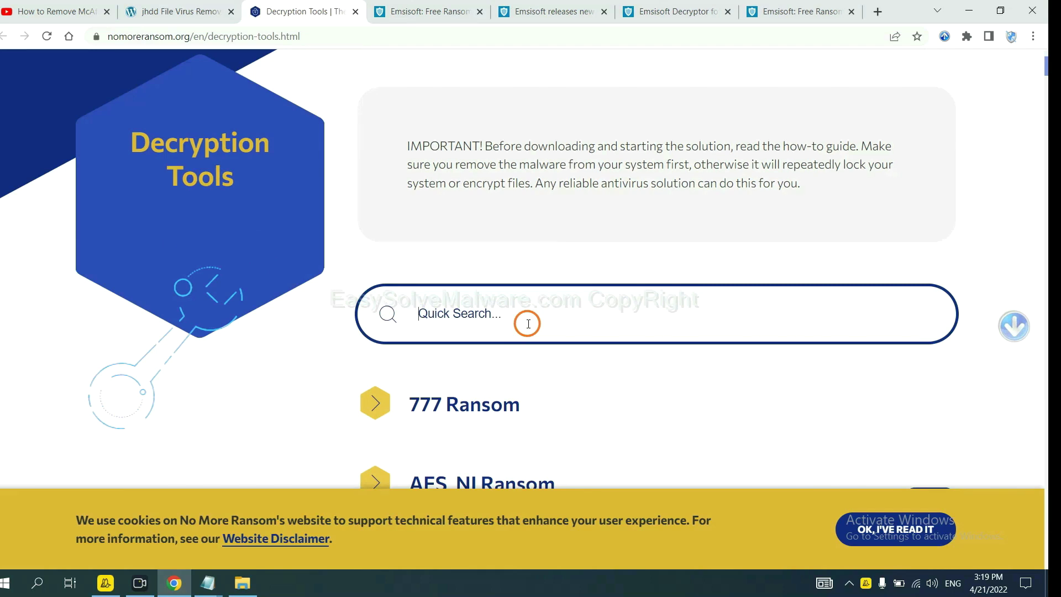
text(djv)
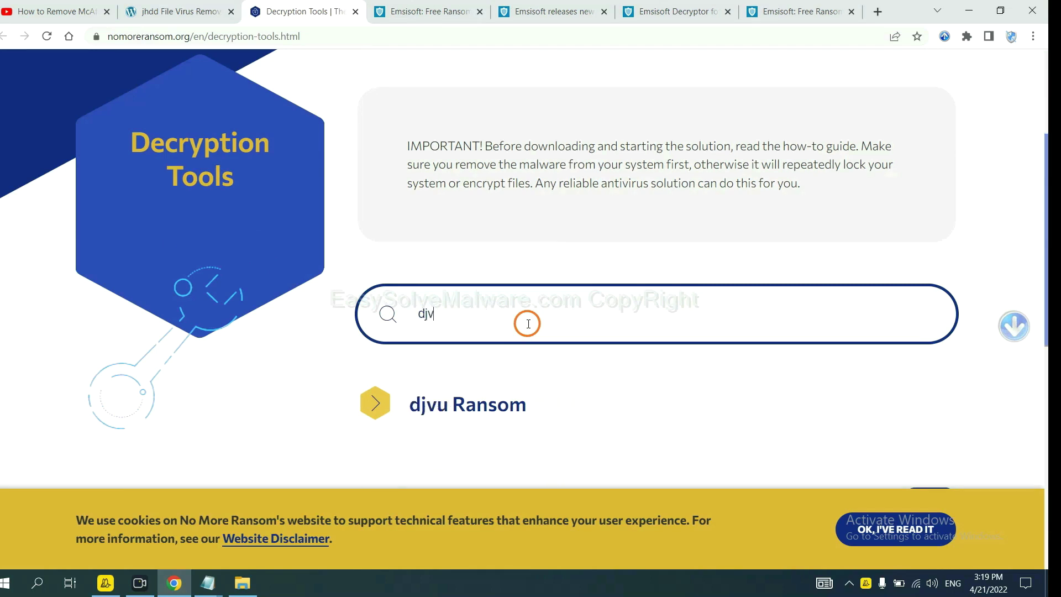
text(u)
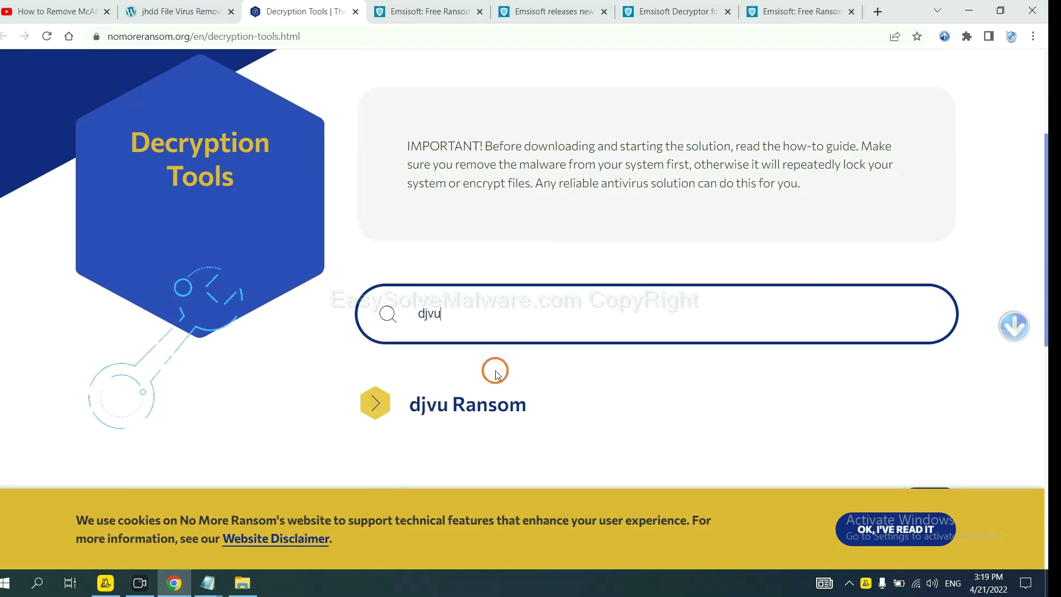
scroll(487, 352, down, 1)
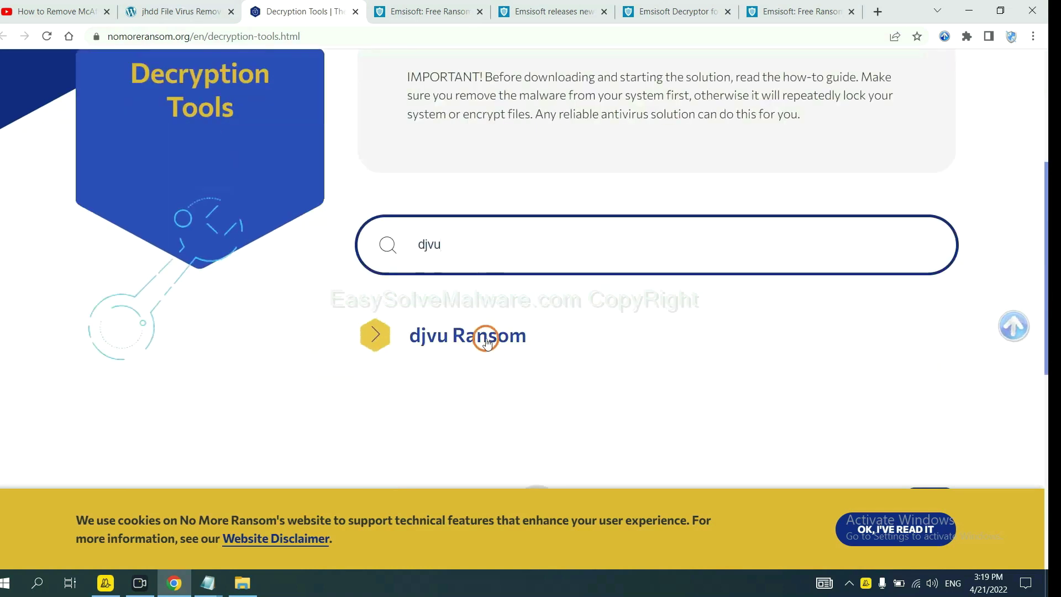
click(486, 339)
scroll(571, 379, down, 3)
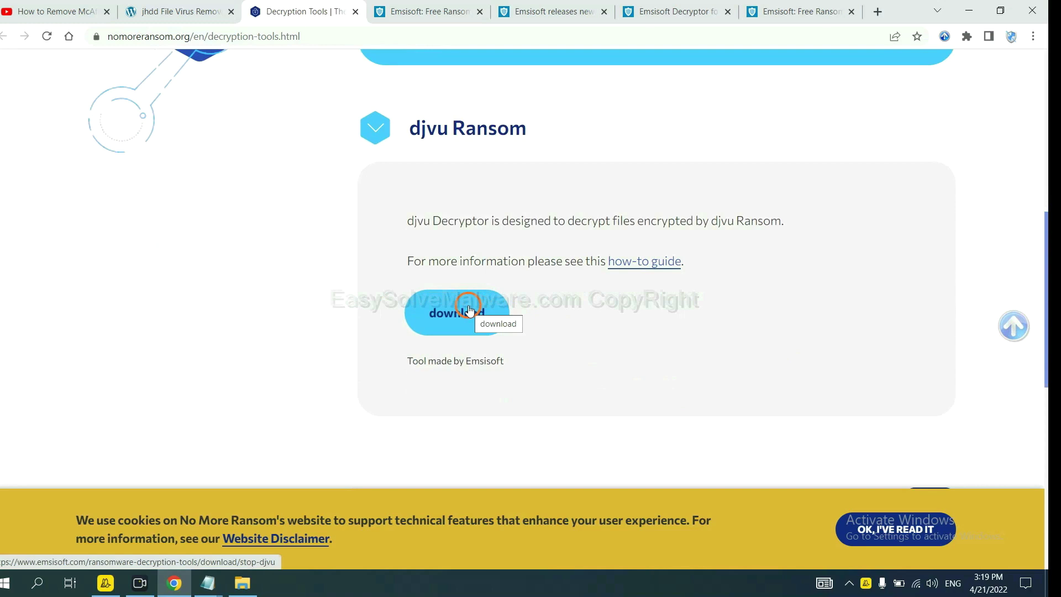
scroll(646, 309, up, 4)
scroll(647, 309, up, 5)
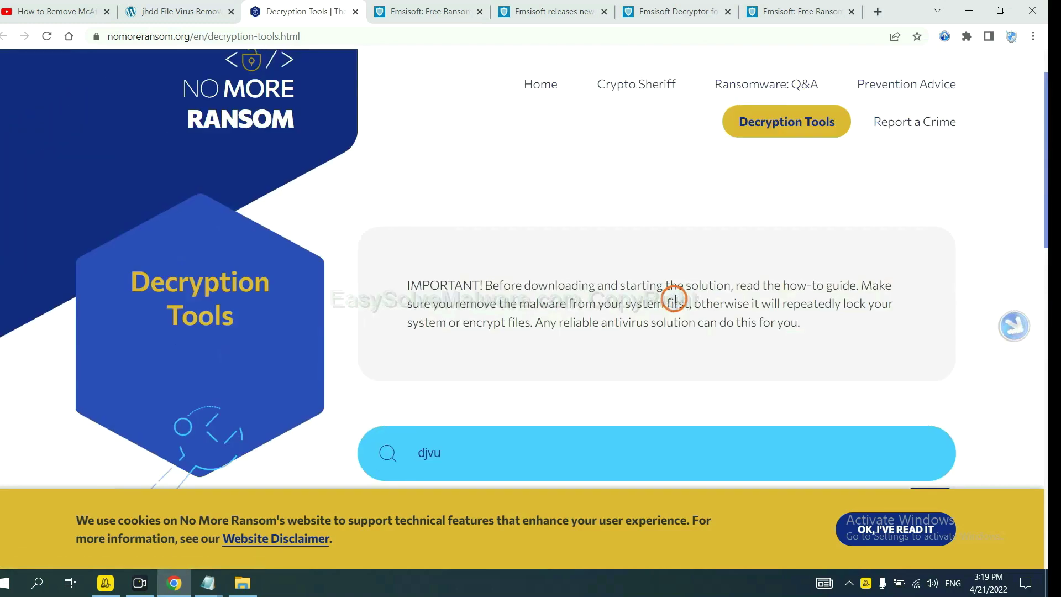